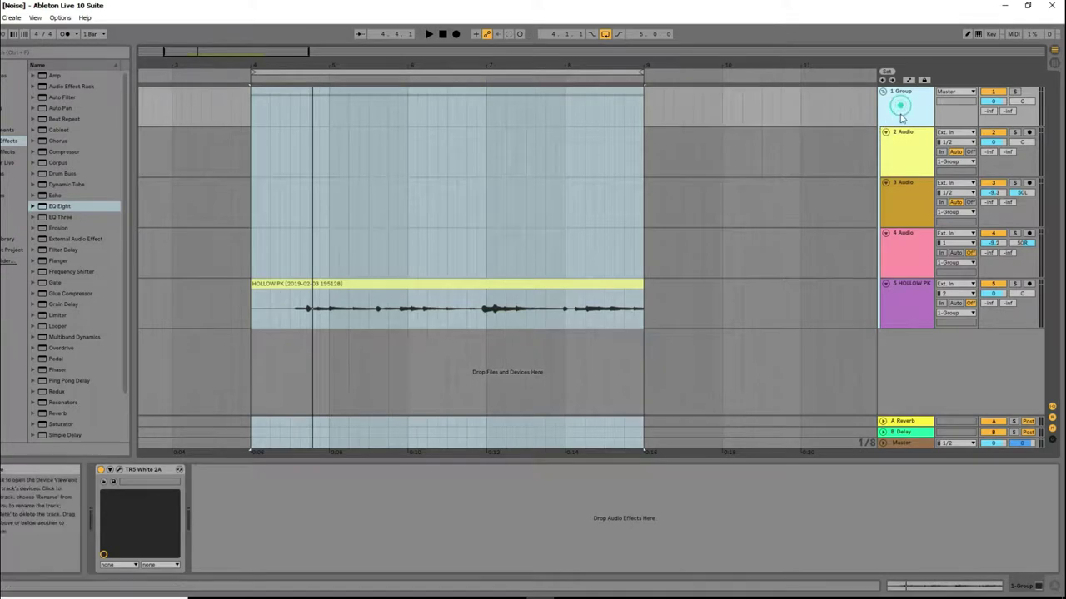
Play back the five-bar loop of the HOLLOW PK recording and check its background noise on the 1 Group track.
key(space)
click(905, 111)
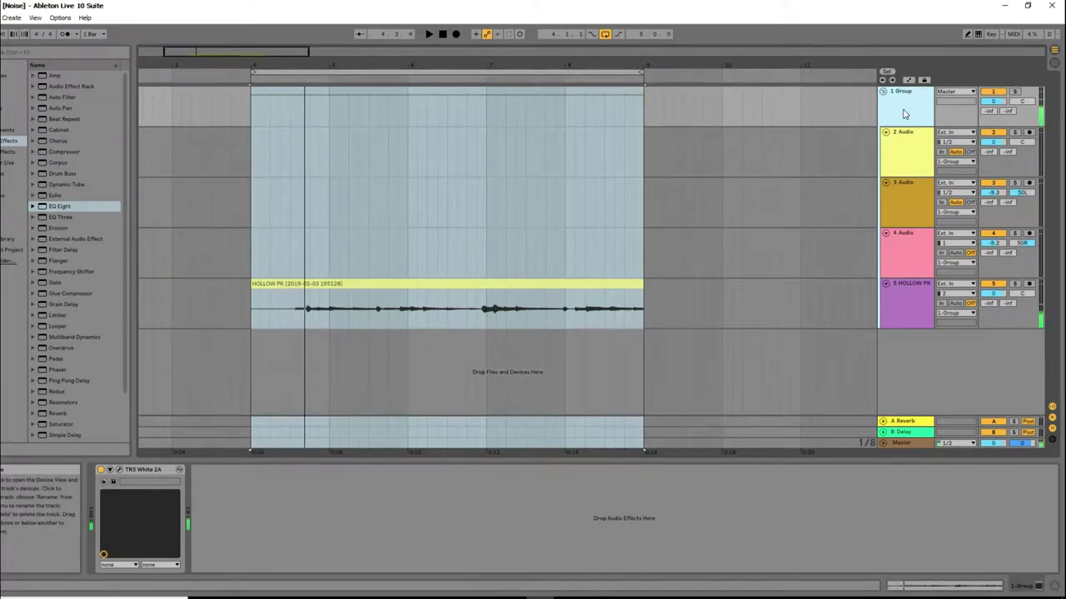
key(space)
key(space)
Listen to a loop shortened to the noise before the recording's first sound, and restore the loop to five bars.
drag(641, 71, 338, 71)
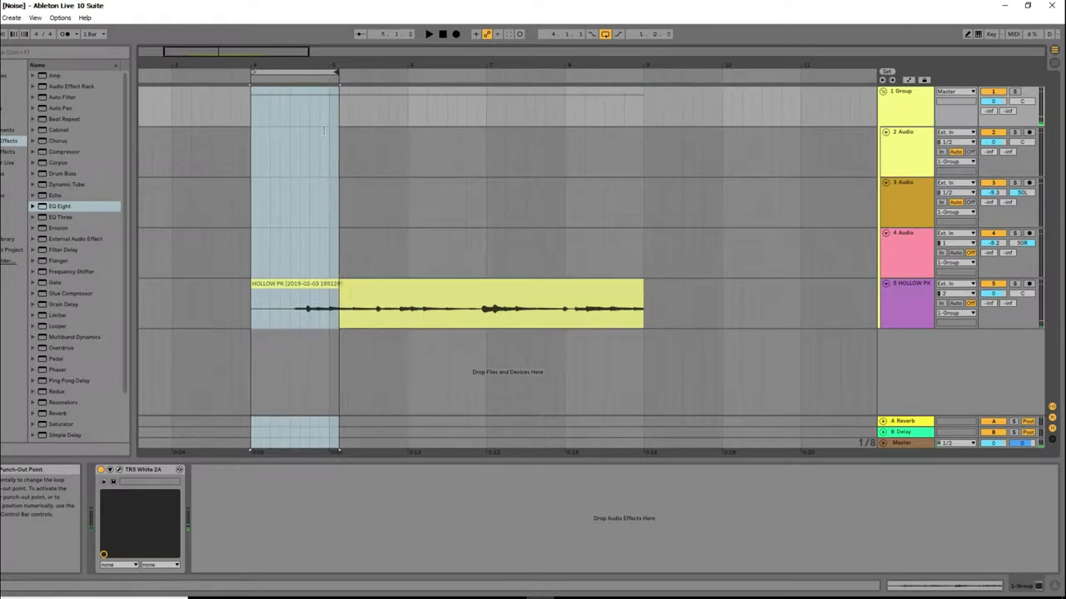
drag(323, 129, 304, 137)
key(space)
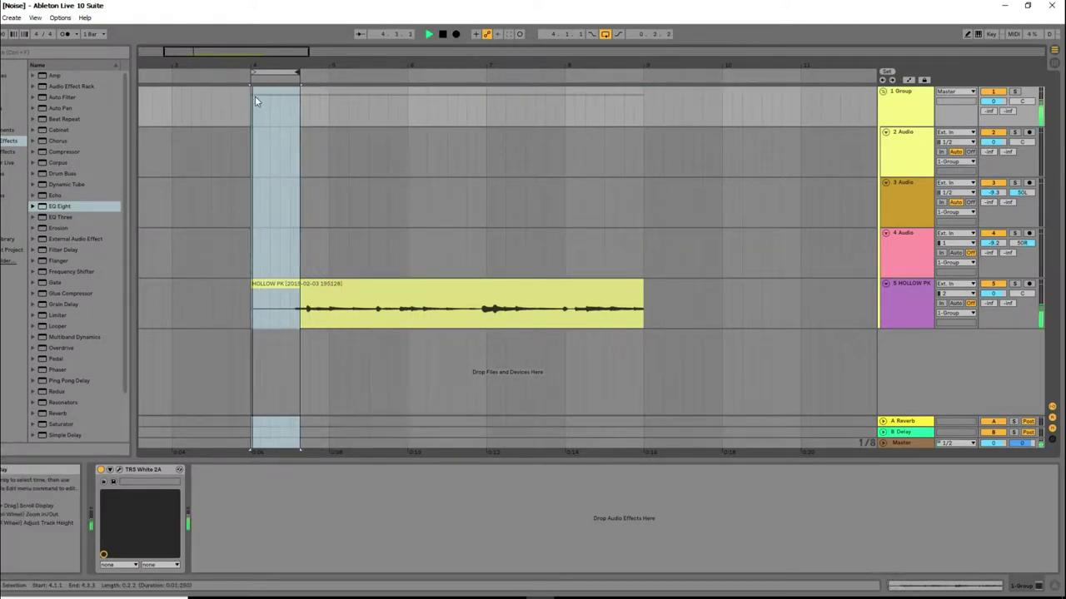
drag(254, 71, 641, 83)
key(space)
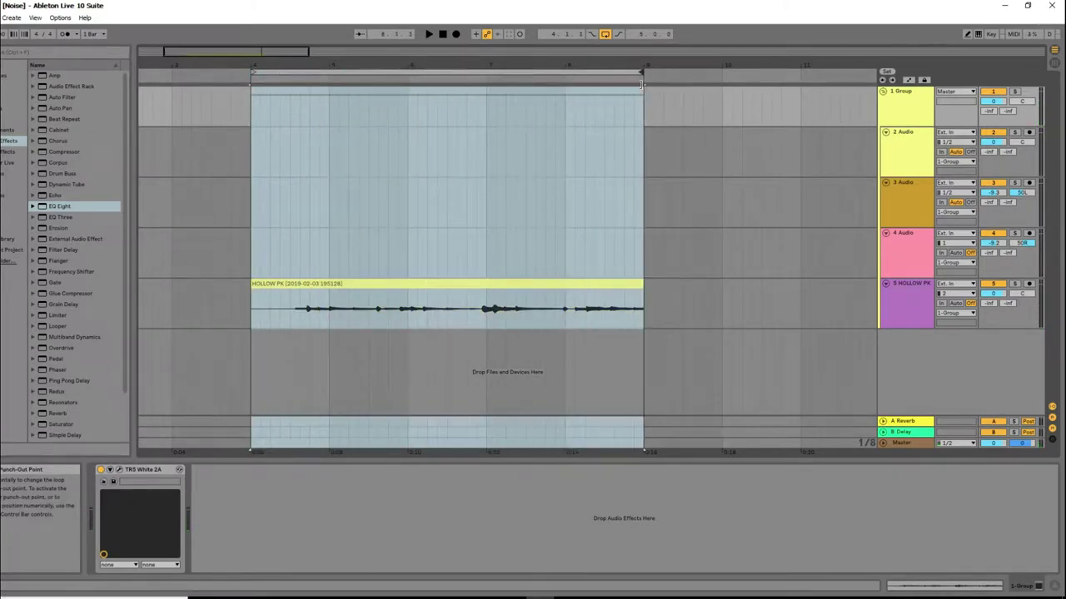
Add EQ Eight to the 1 Group track and expand its frequency display.
click(894, 117)
double_click(59, 206)
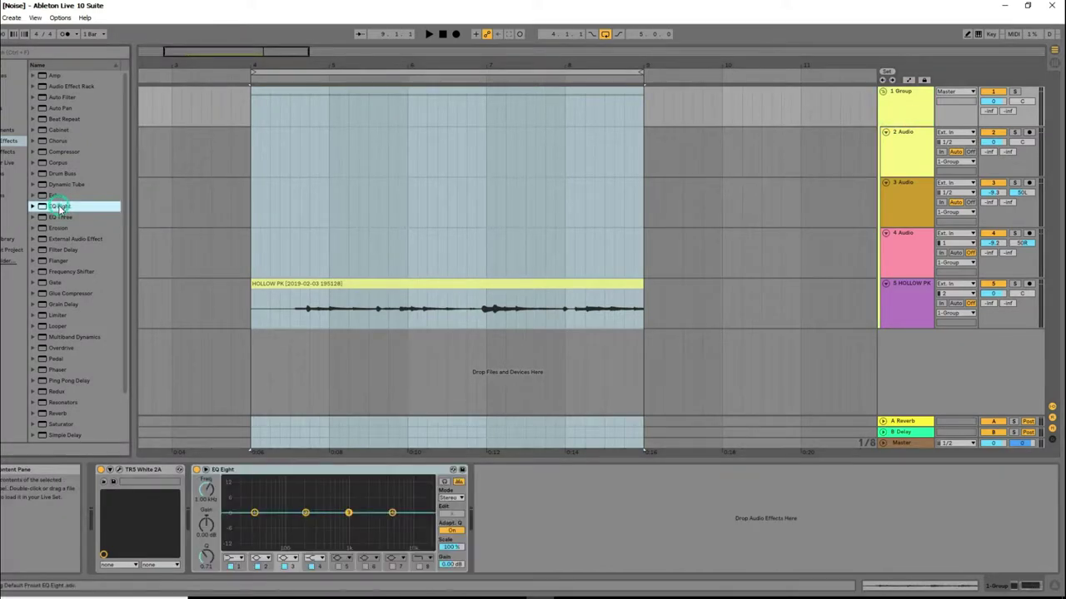
click(206, 470)
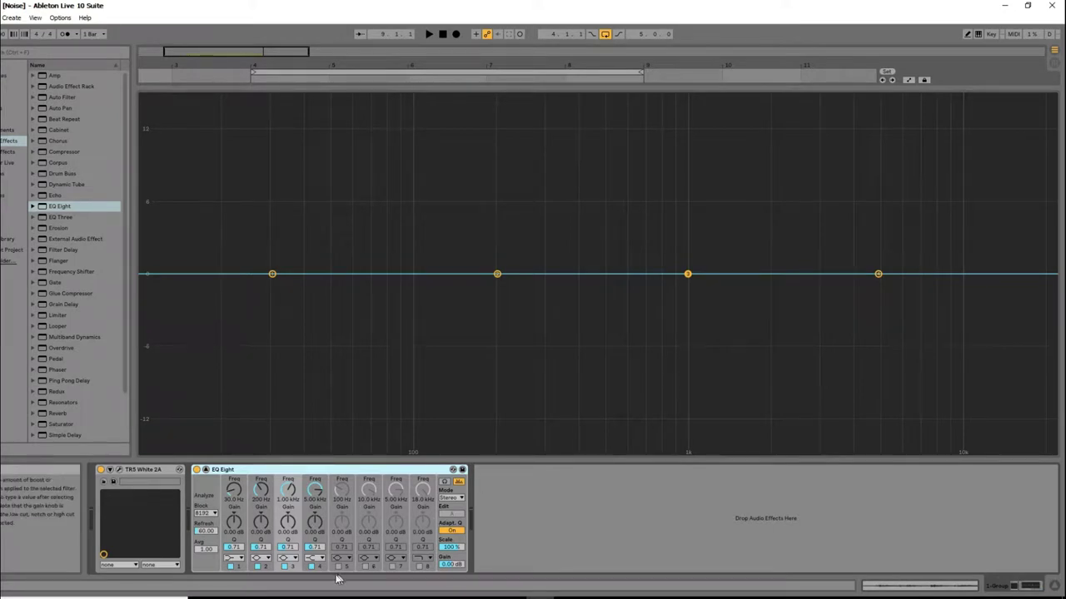
Move EQ Eight filter 4 to about 13.5 kHz, and enable filter 7 with a boost of about 11.5 dB at 10.5 kHz.
click(393, 566)
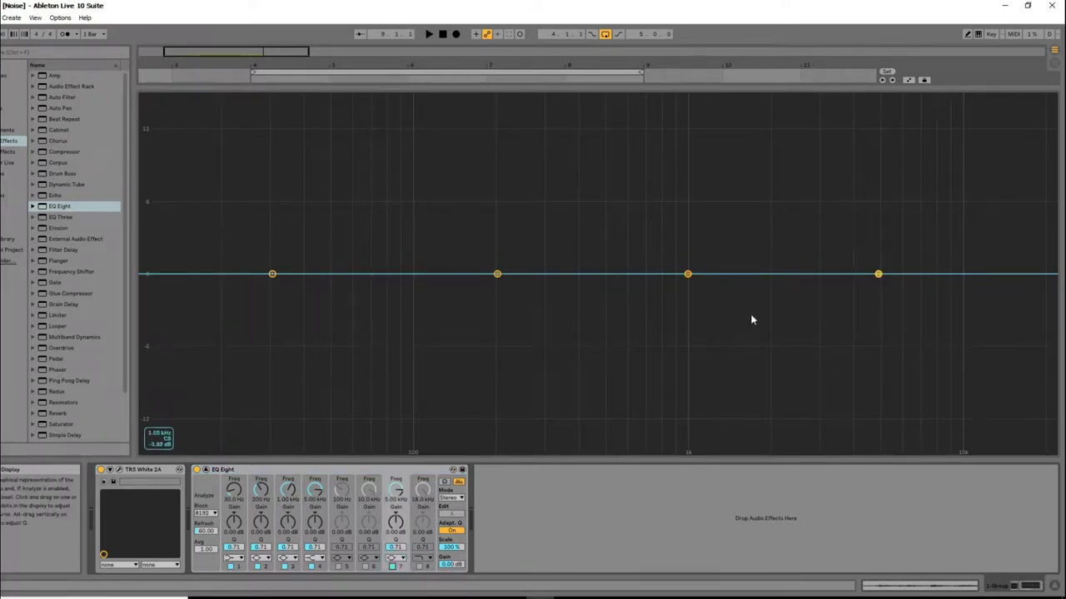
drag(878, 274, 990, 271)
drag(878, 274, 965, 137)
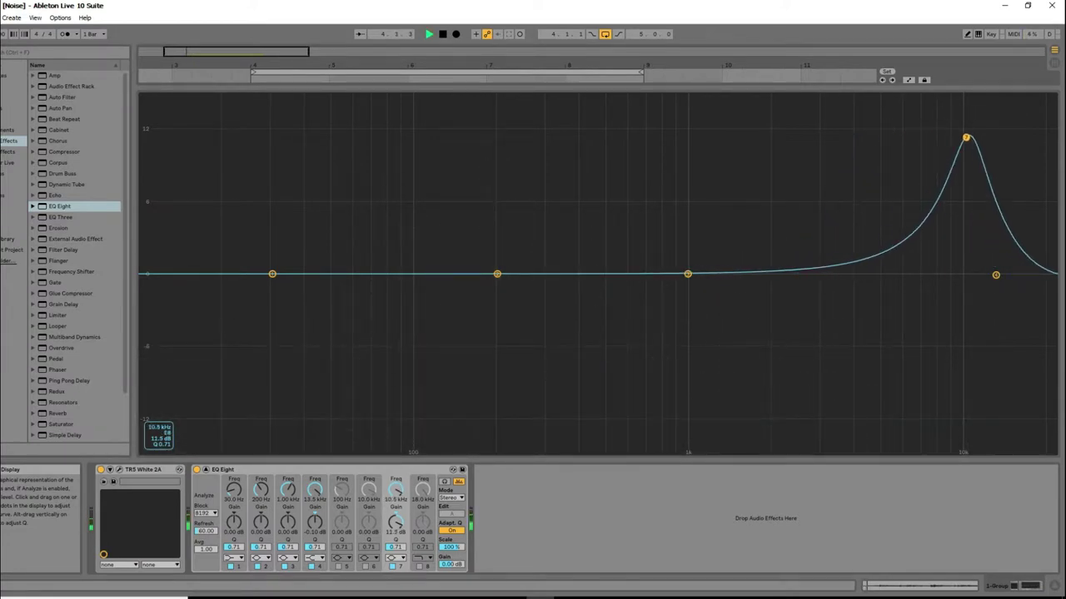
key(space)
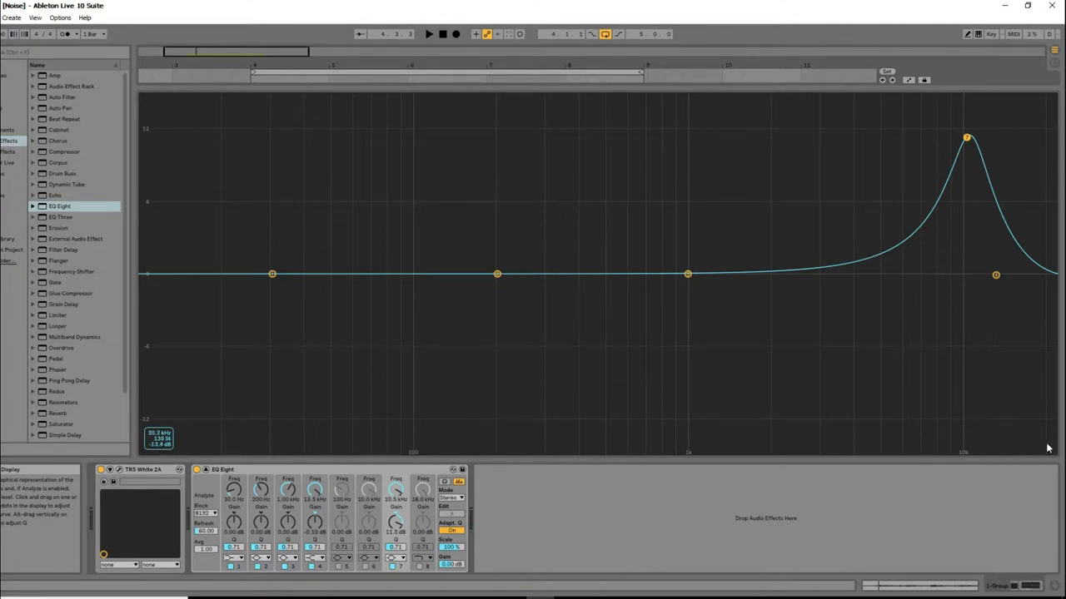
During playback, turn filter 7 into a narrow cut of about -14.8 dB at 10.1 kHz with a Q of 2.78.
key(space)
drag(966, 140, 961, 371)
mouse_move(396, 533)
mouse_down()
mouse_move(398, 516)
mouse_move(396, 531)
mouse_up()
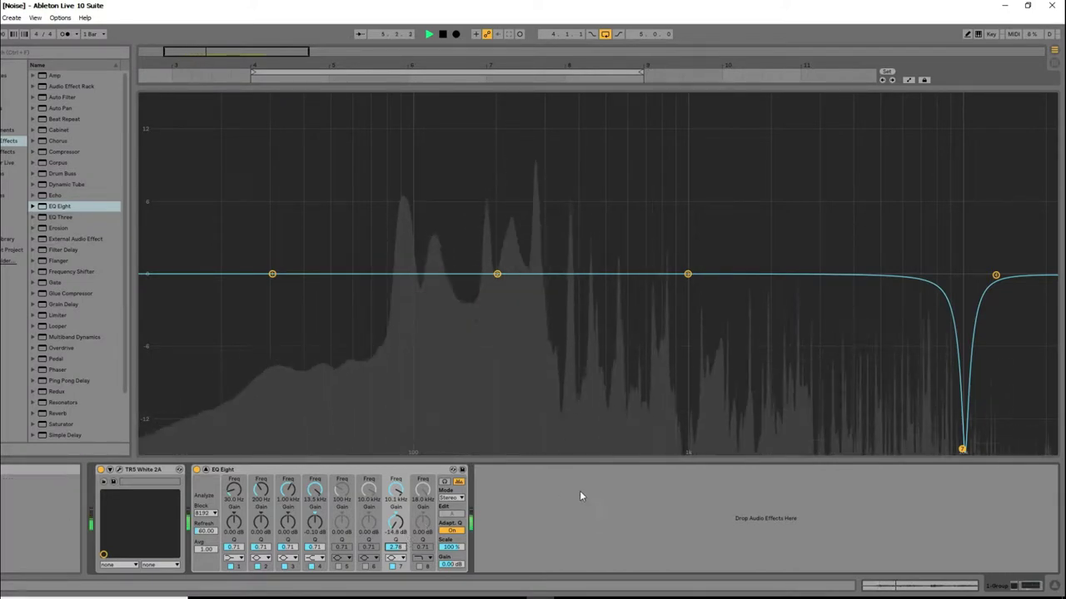
key(space)
Enable EQ Eight filter 8 as a steep high-cut at about 19.4 kHz and listen to the result.
click(419, 567)
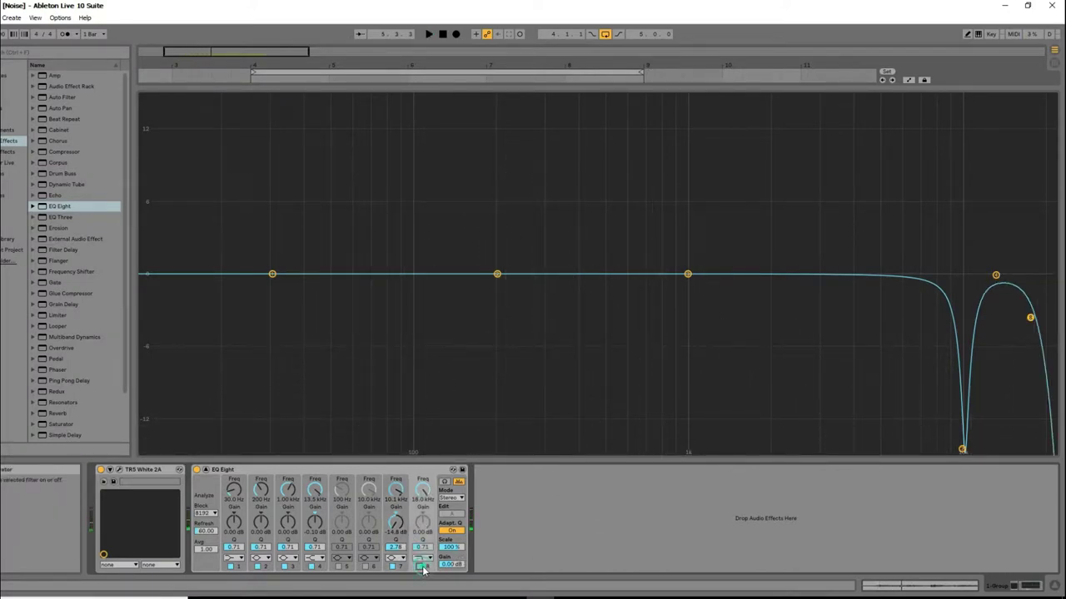
click(428, 559)
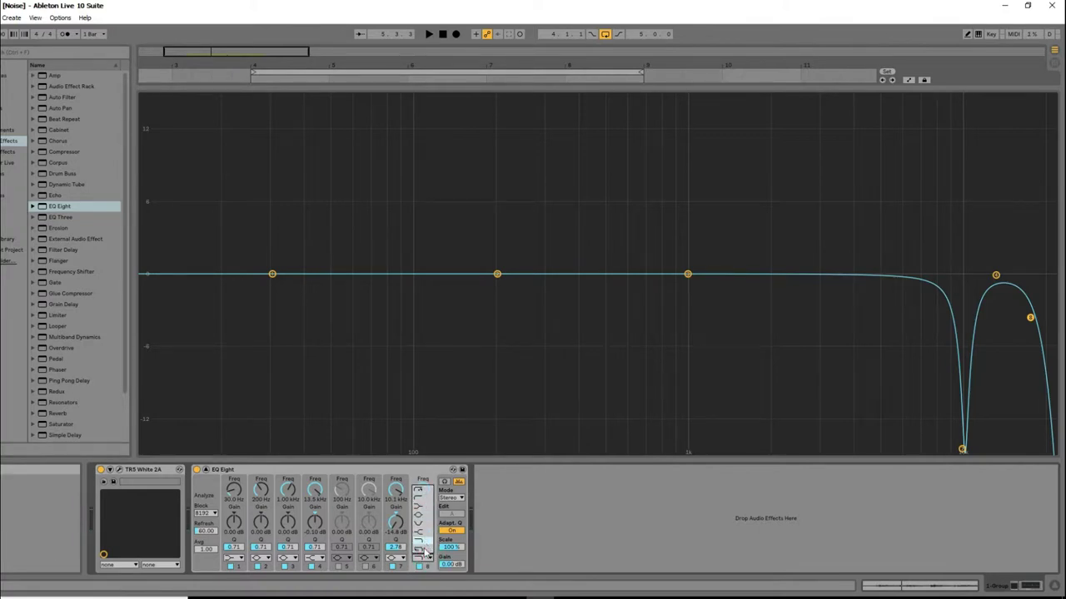
click(423, 550)
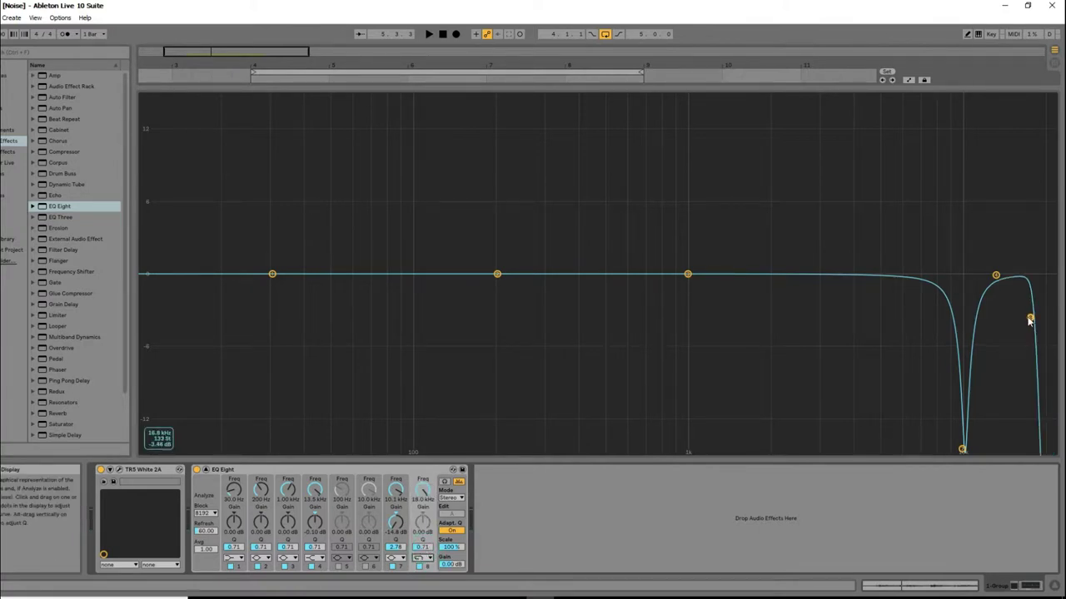
drag(1030, 320, 1037, 314)
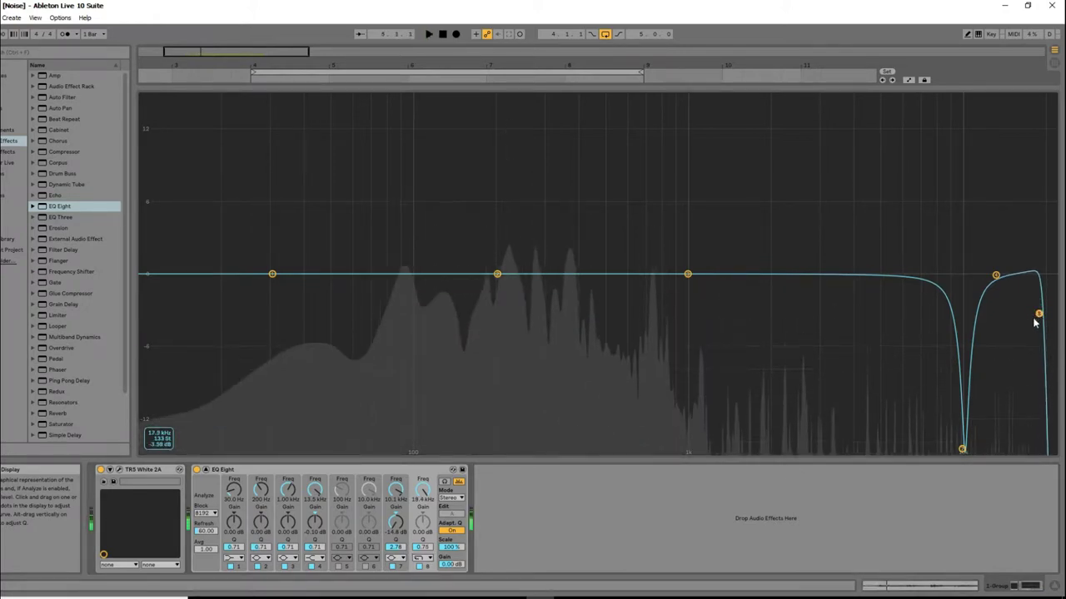
key(space)
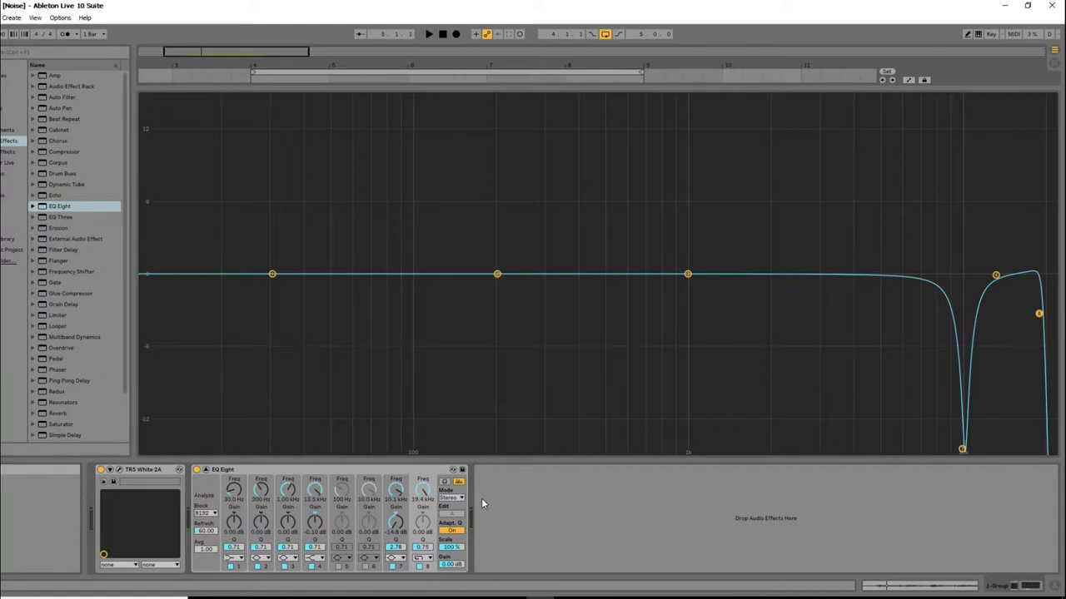
Compare the recording with EQ Eight bypassed and active by switching the device off and on during playback.
click(196, 471)
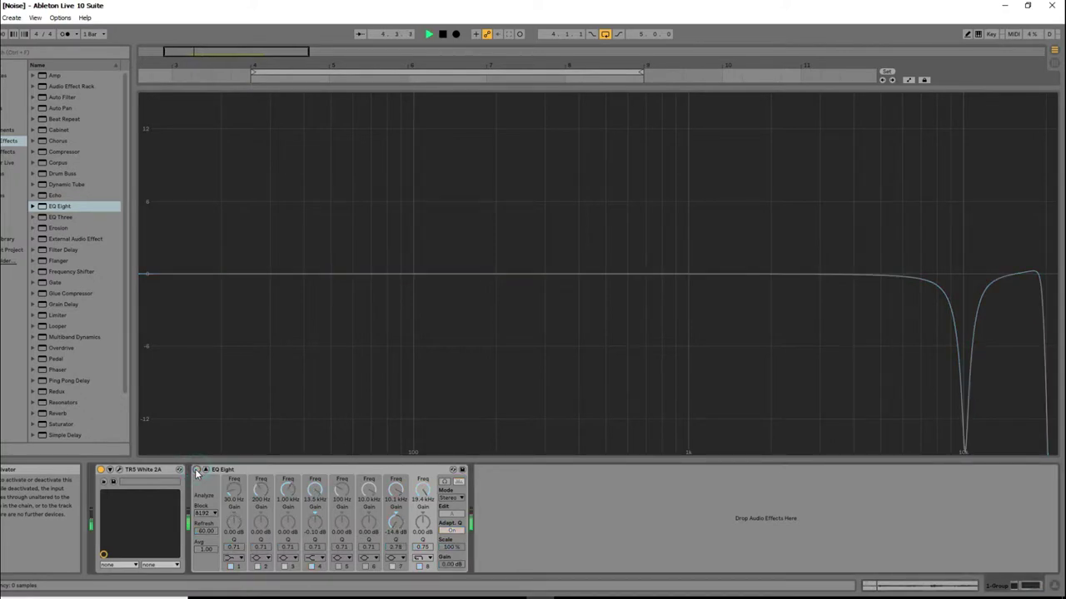
click(197, 471)
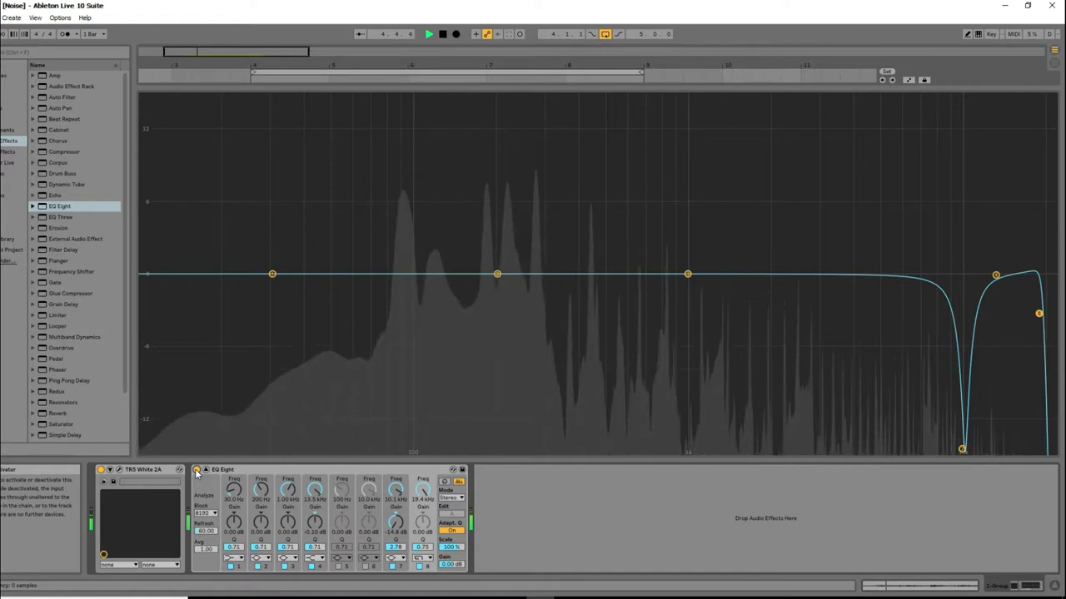
click(197, 471)
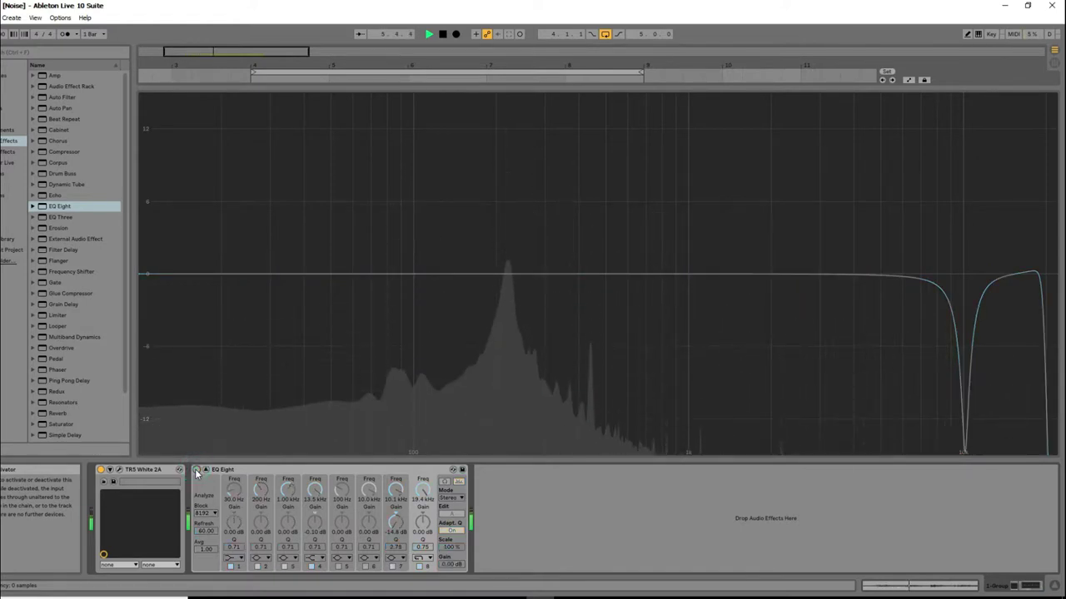
click(197, 471)
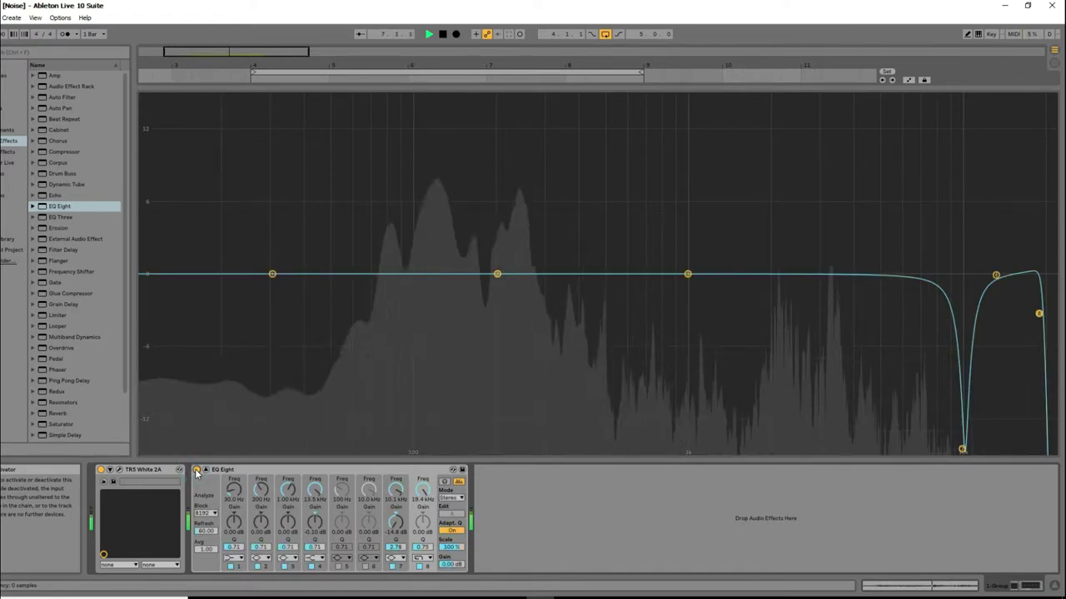
key(space)
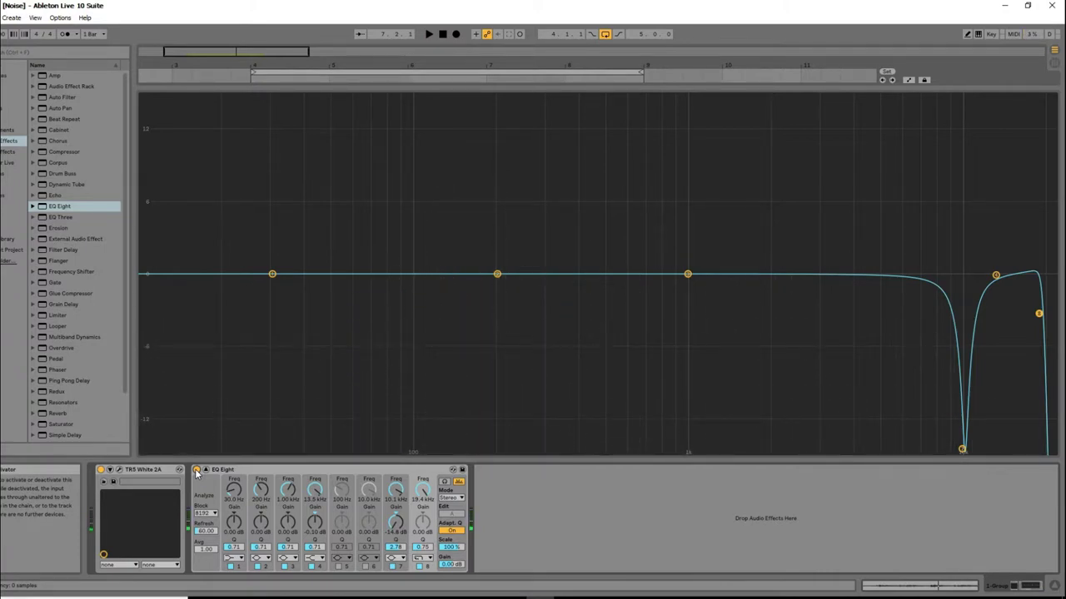
click(197, 471)
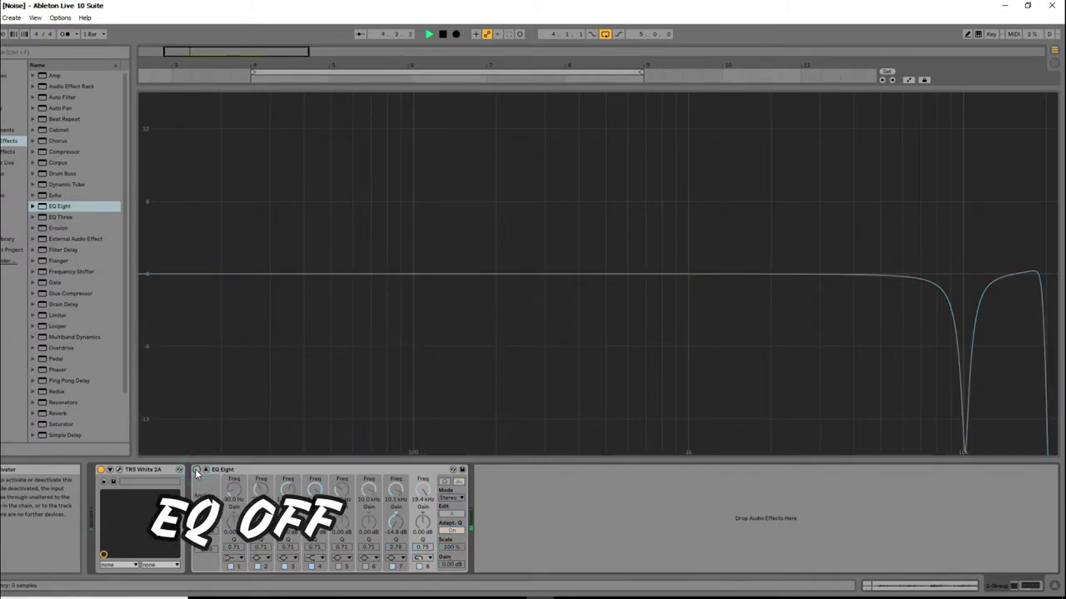
click(196, 471)
key(space)
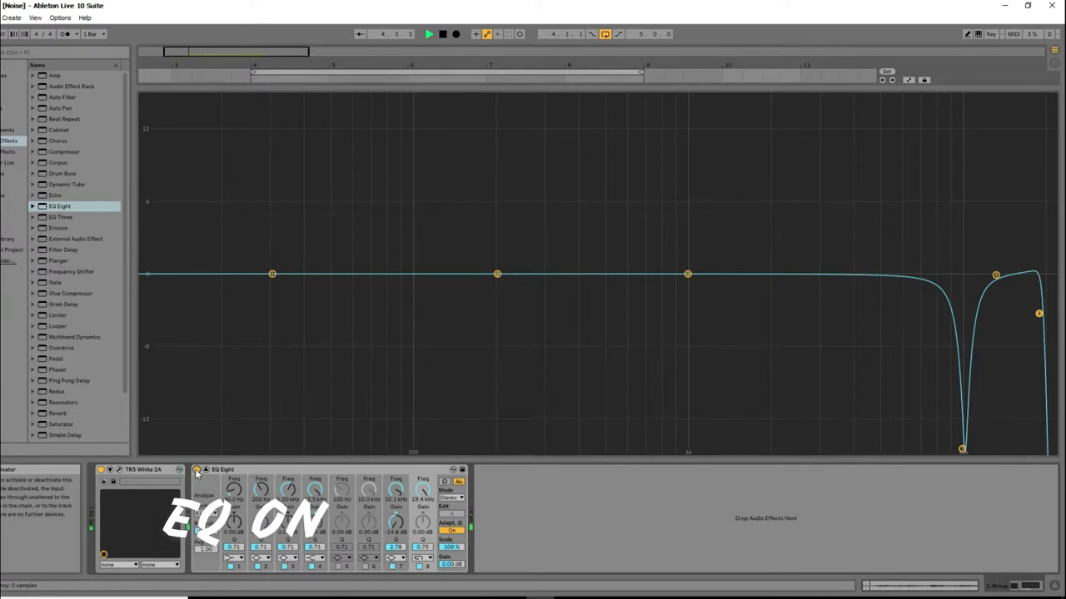
click(197, 472)
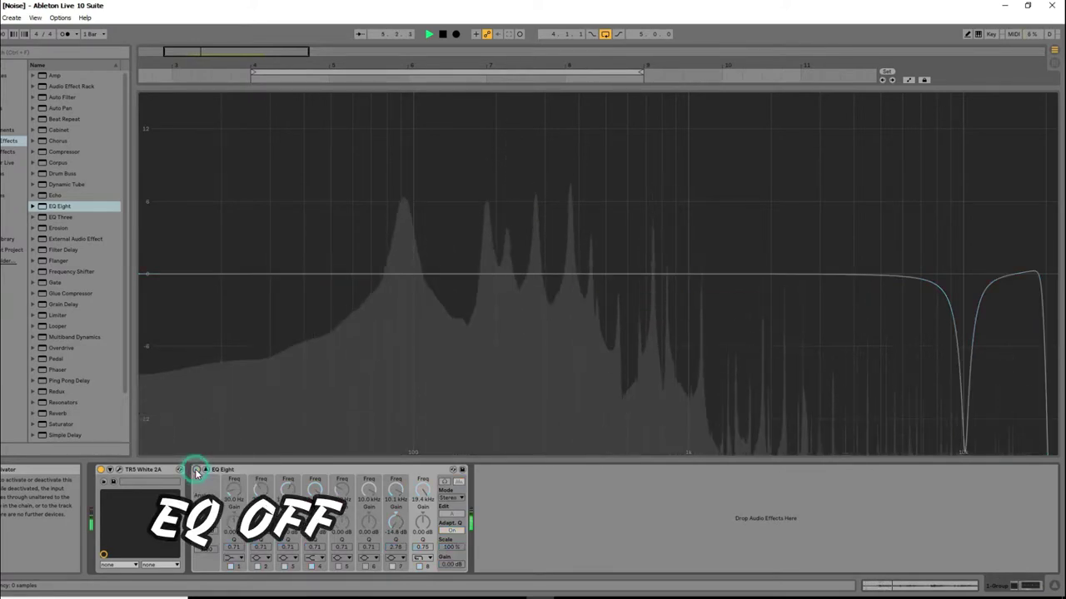
click(197, 471)
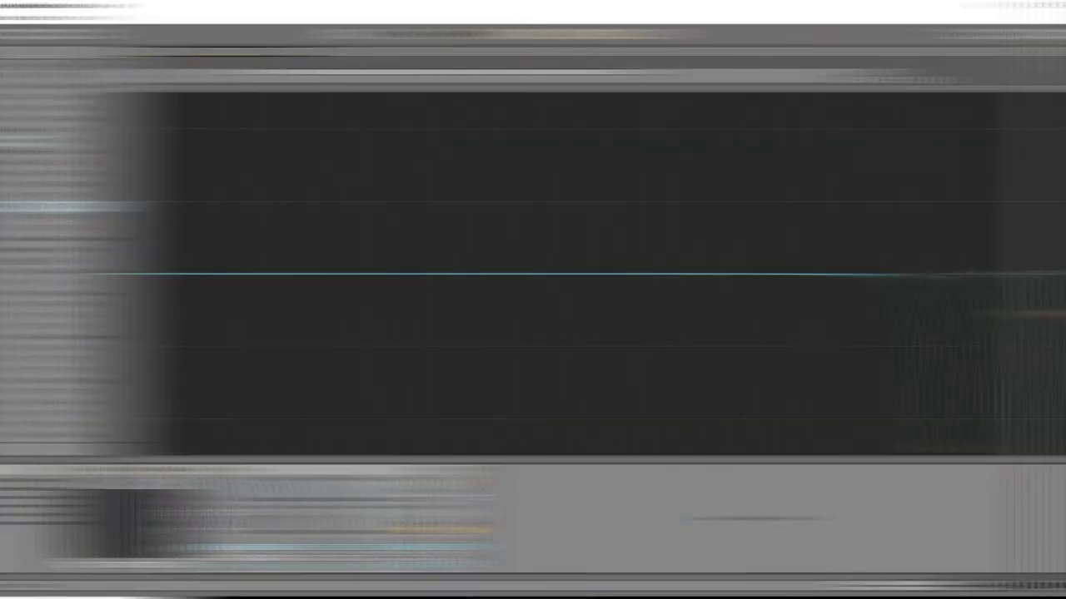
Collapse the expanded EQ display and delete EQ Eight from the group track.
click(207, 471)
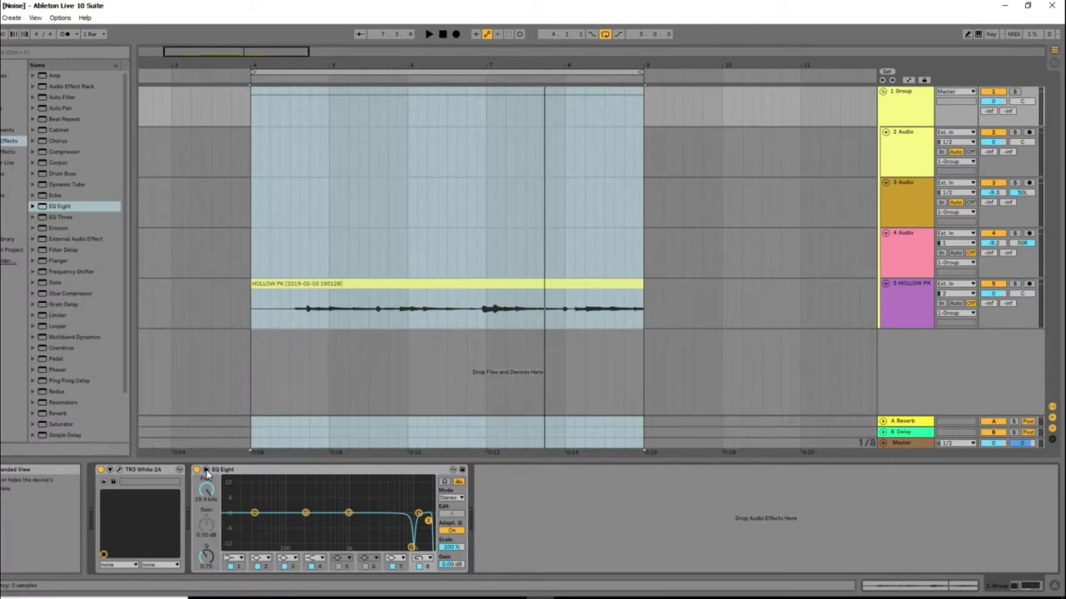
right_click(275, 472)
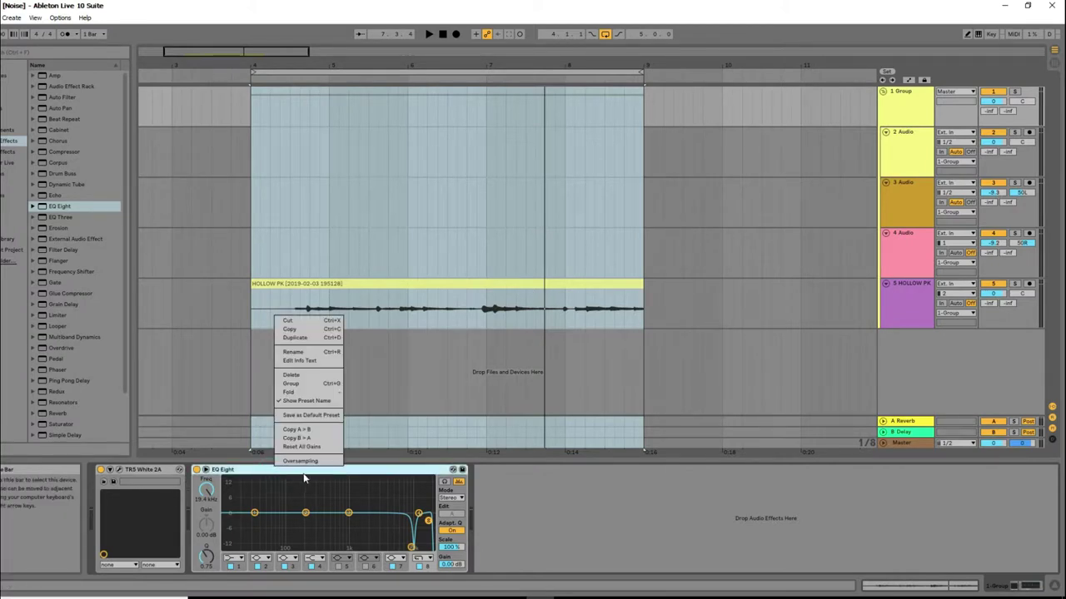
click(302, 376)
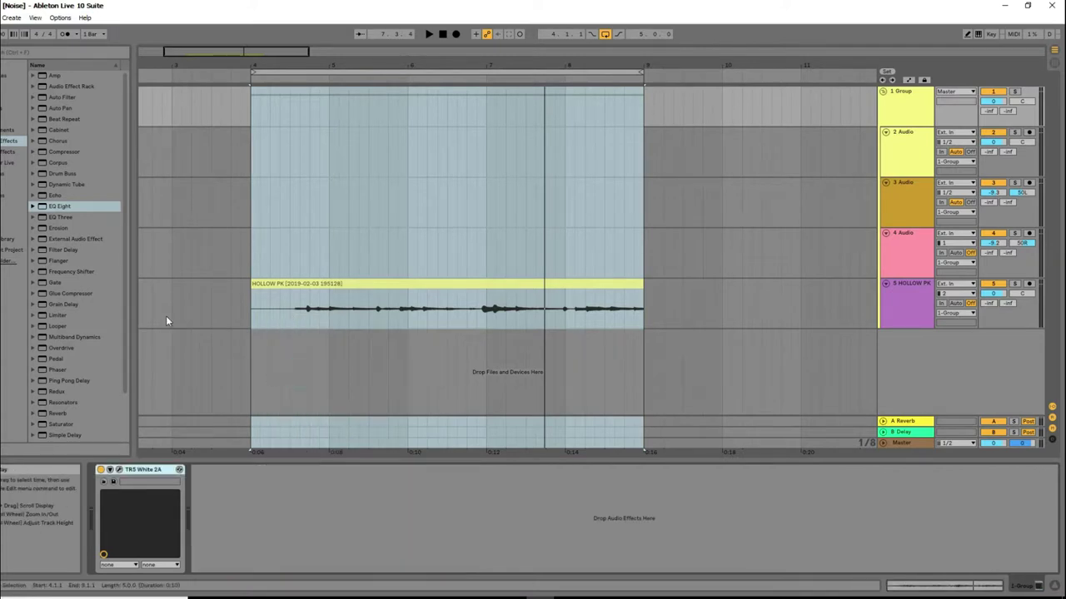
Add Drum Buss to the 1 Group track and set its Transients to -1.00 while listening to the loop.
click(126, 147)
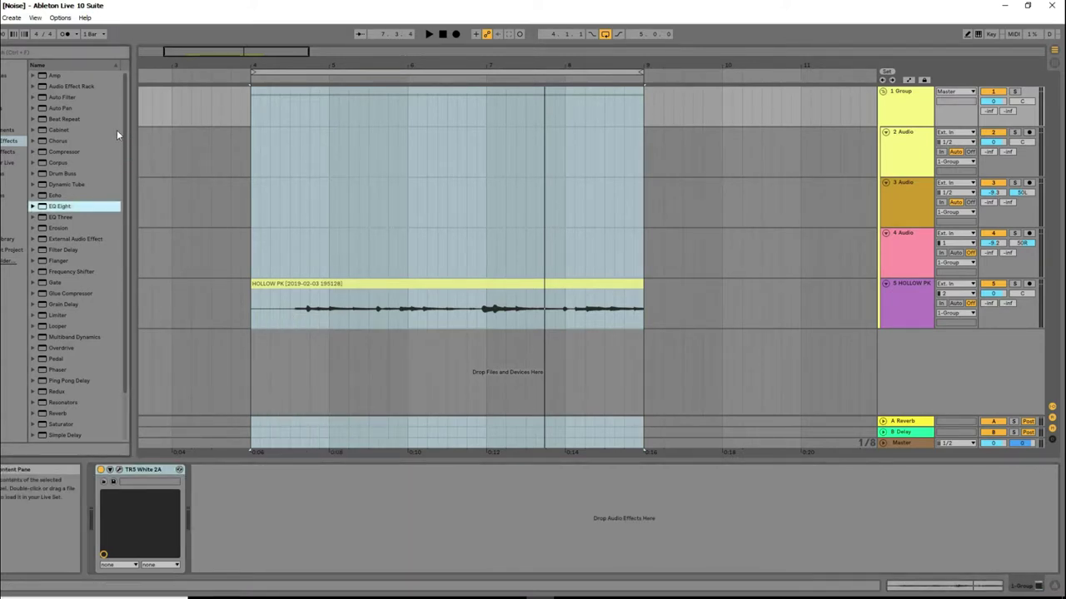
double_click(98, 173)
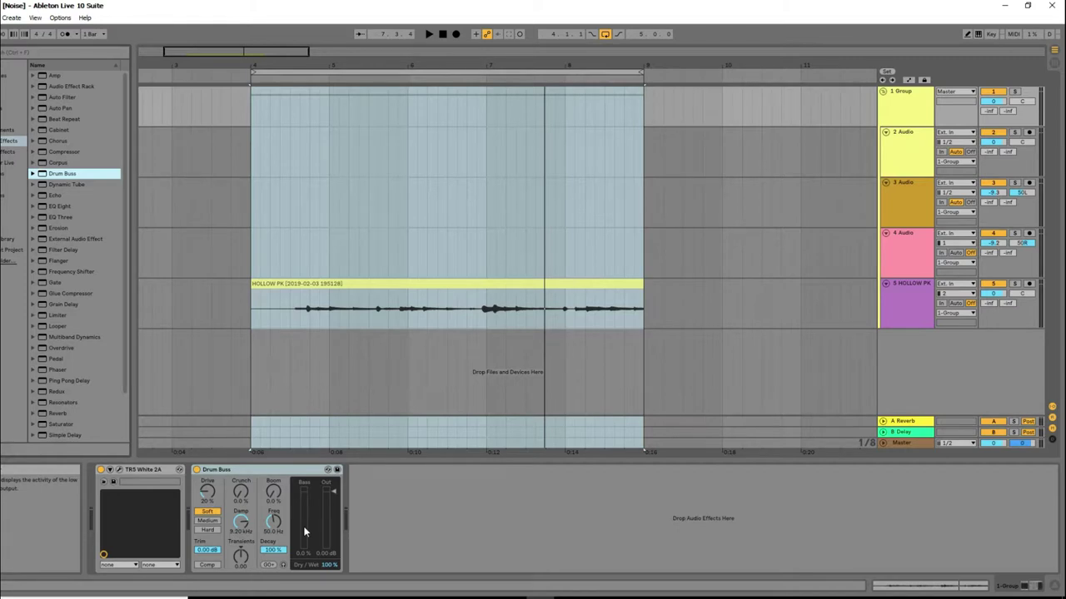
key(space)
drag(242, 559, 242, 502)
key(space)
key(space)
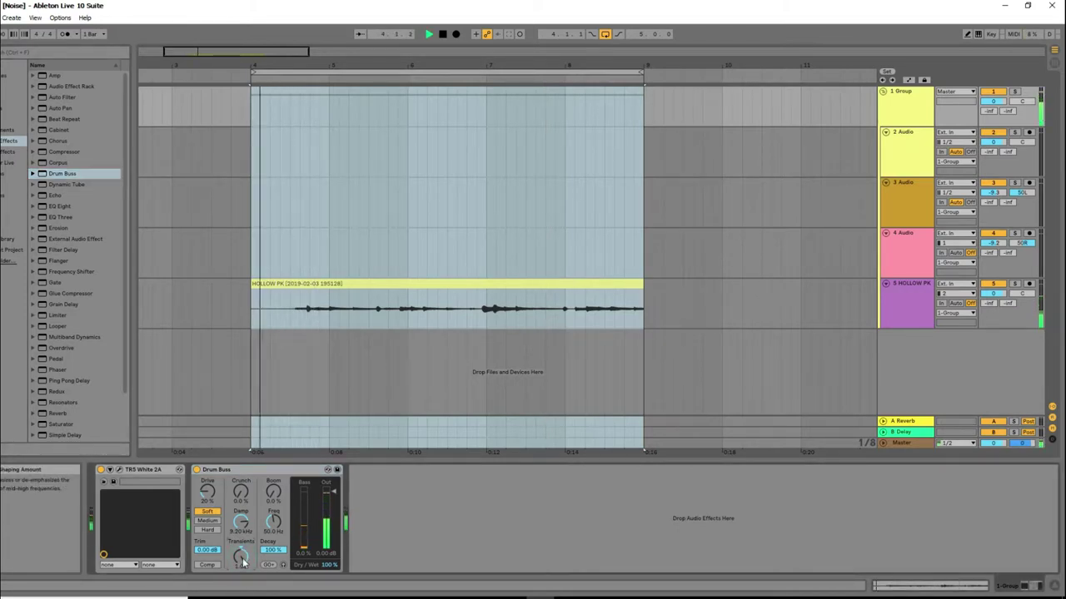
key(space)
key(space)
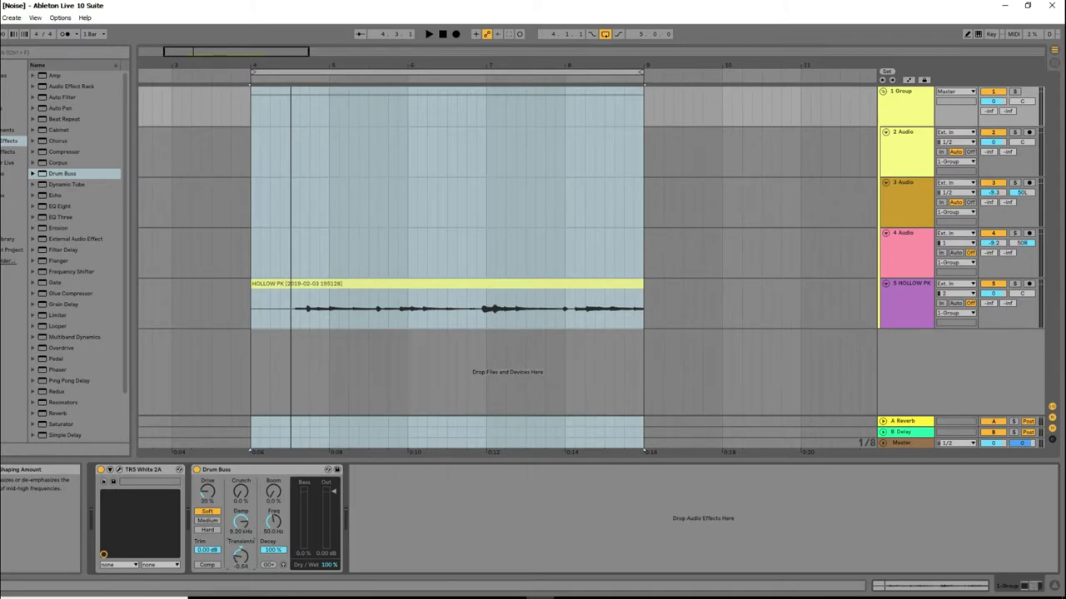
key(space)
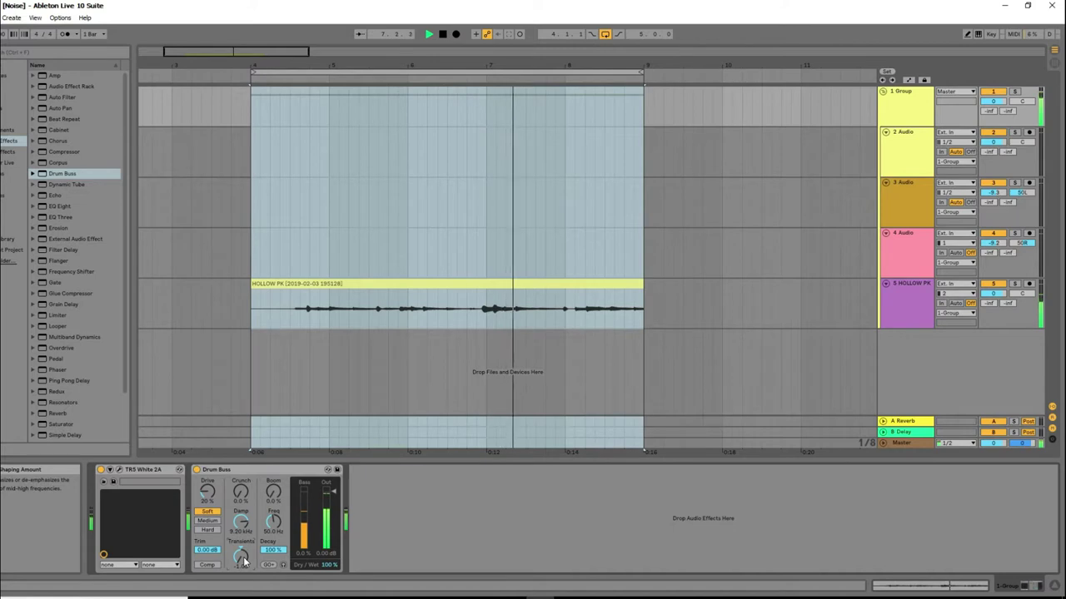
key(space)
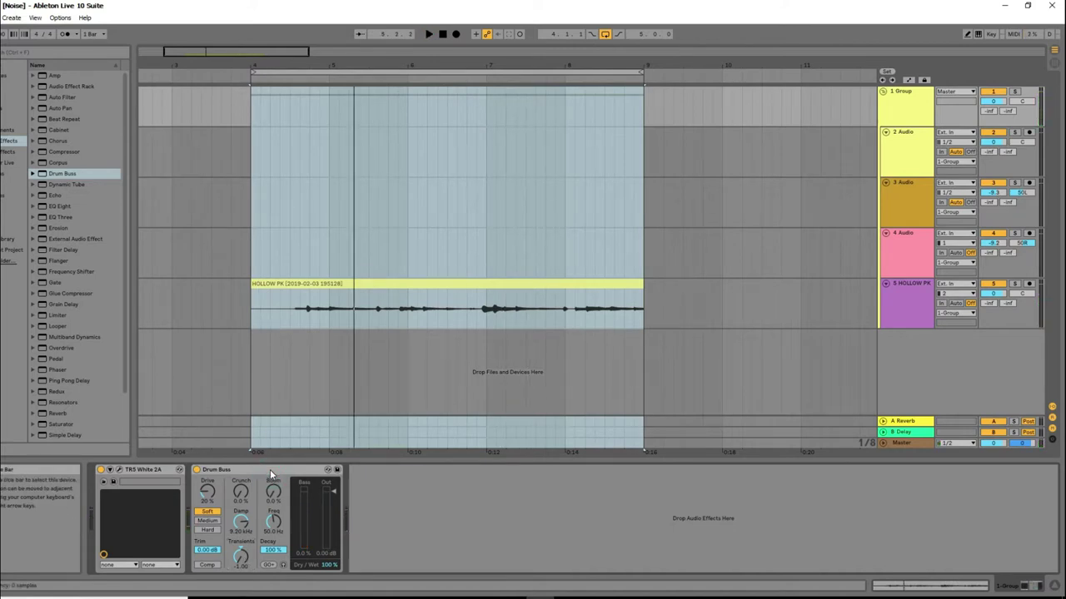
Replace Drum Buss on the group track with the iZotope RX 7 Spectral De-noise plug-in.
click(269, 470)
key(Delete)
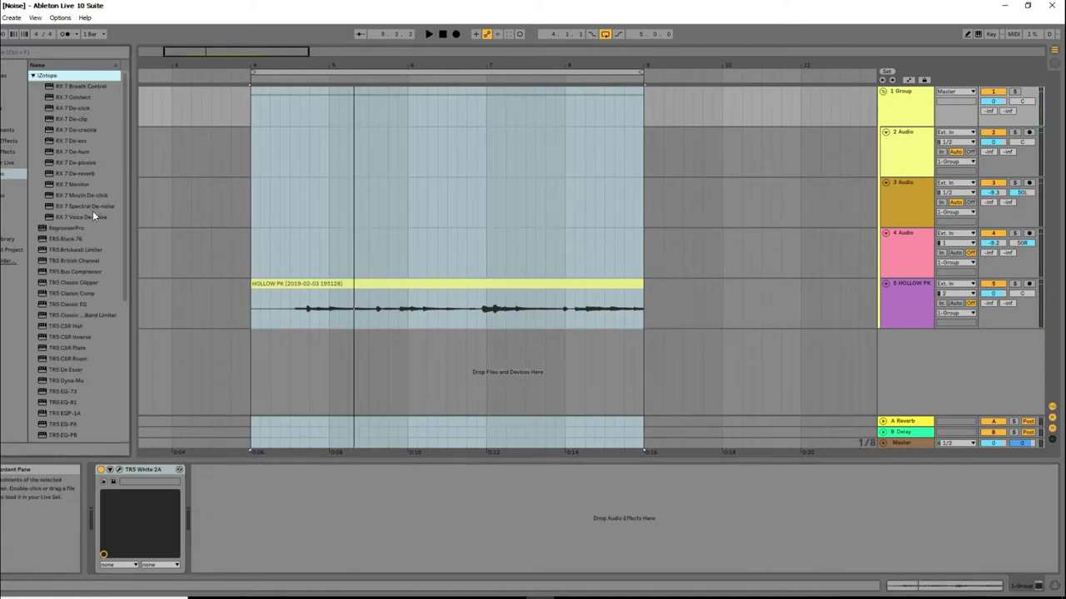
double_click(92, 208)
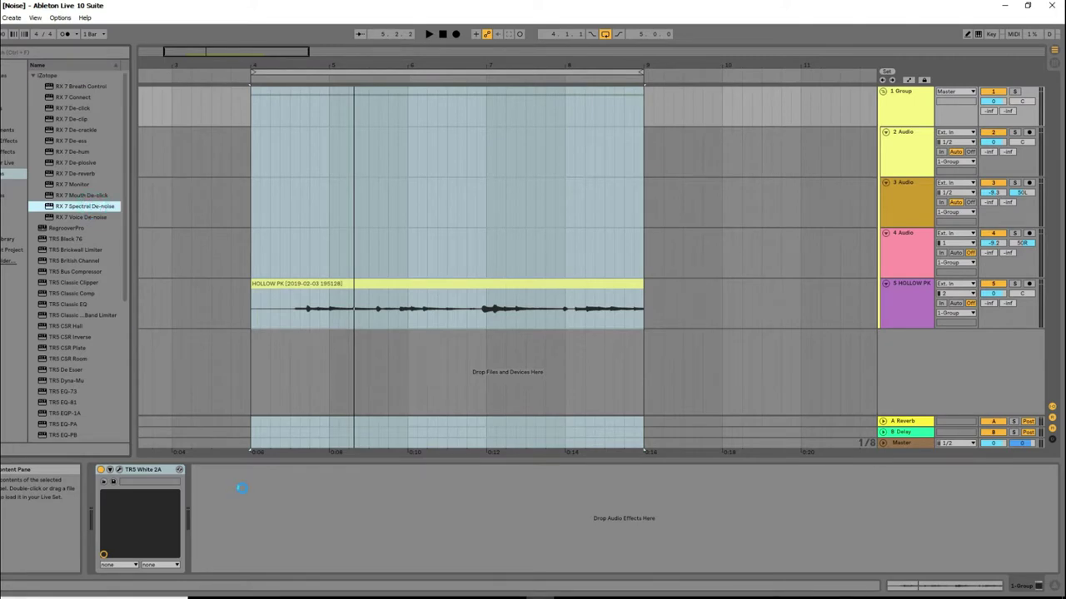
Set the Spectral De-noise Threshold to -5.0 and Reduction to 8.4 while listening to the looped recording.
drag(338, 191, 347, 230)
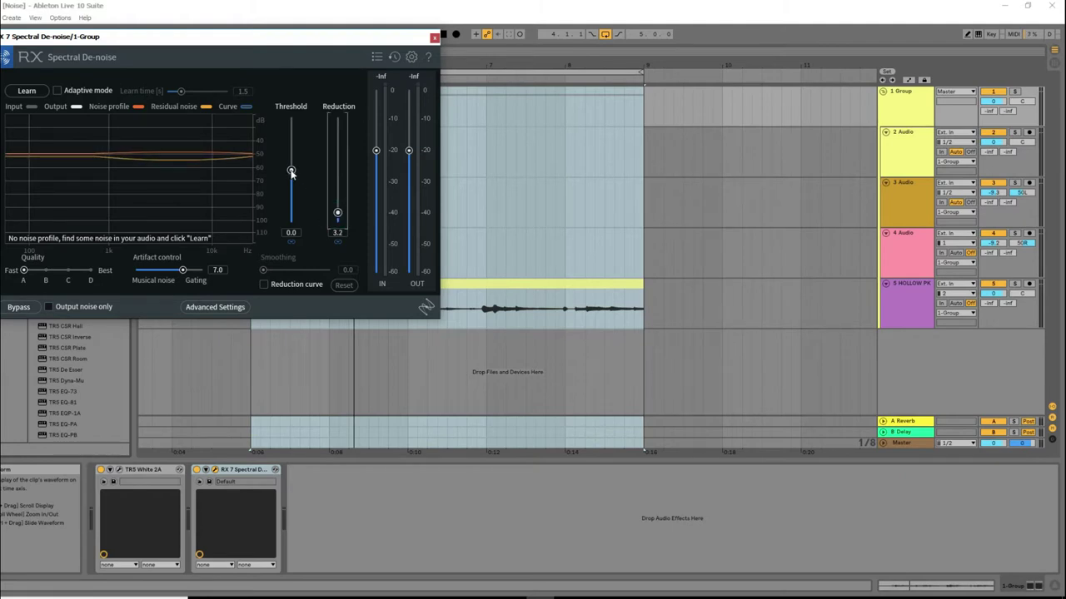
click(482, 94)
key(space)
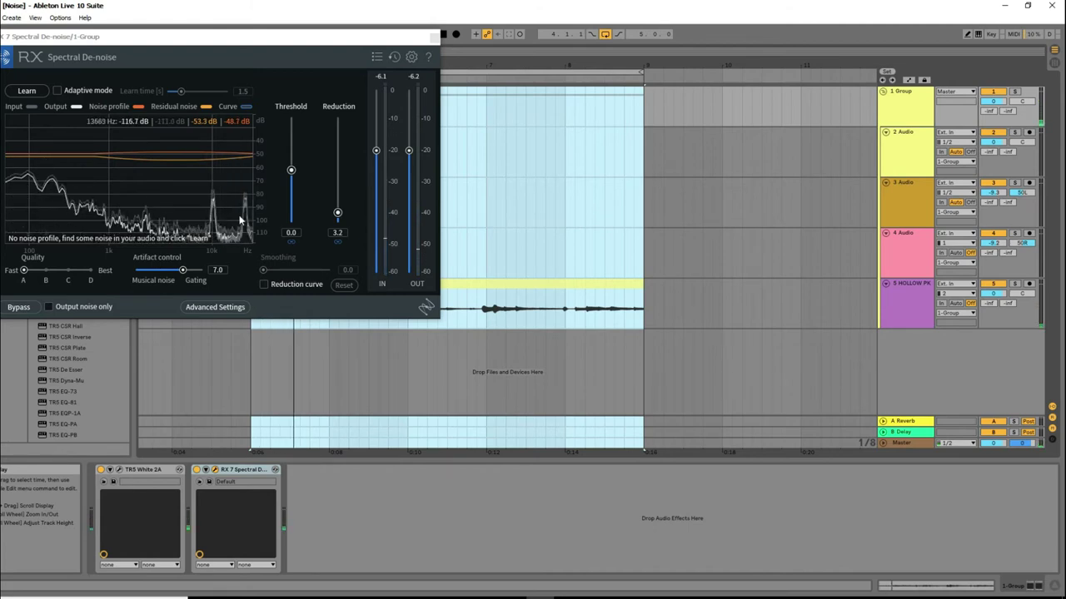
drag(292, 174, 294, 215)
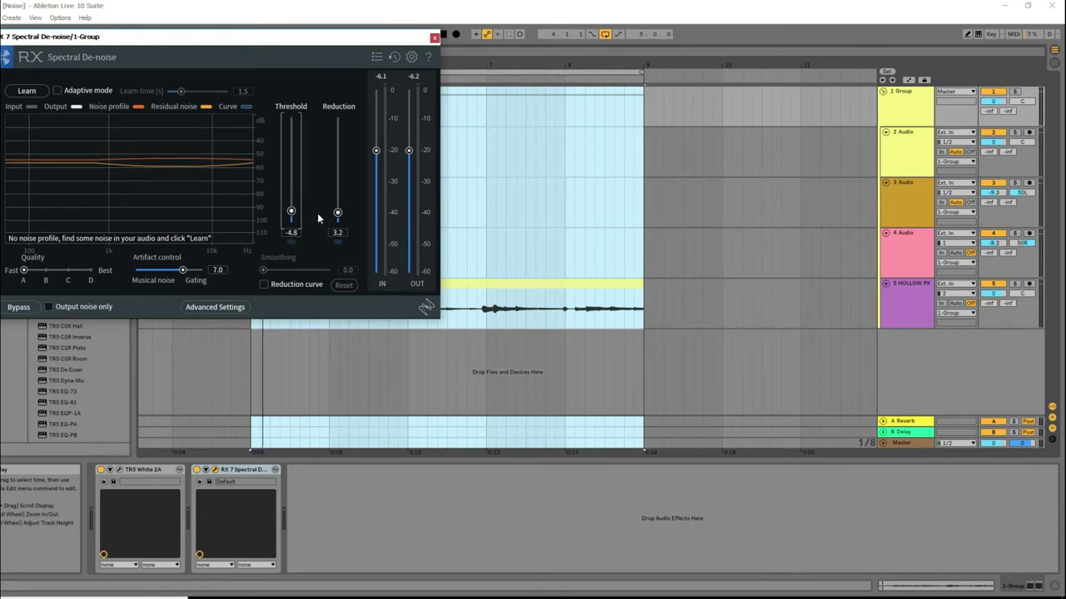
drag(291, 215, 338, 212)
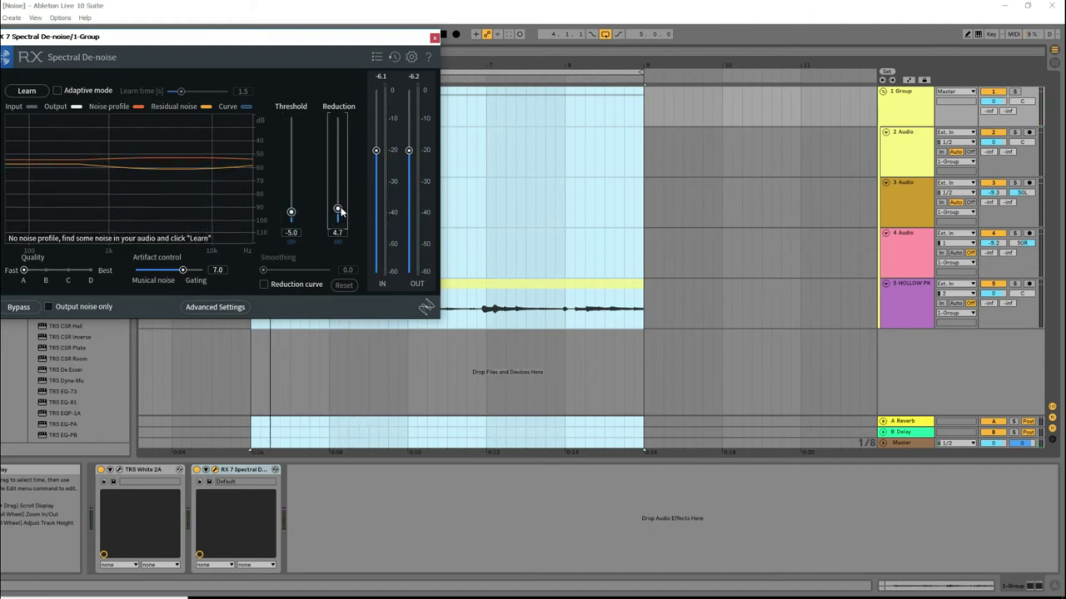
drag(340, 213, 338, 200)
click(292, 216)
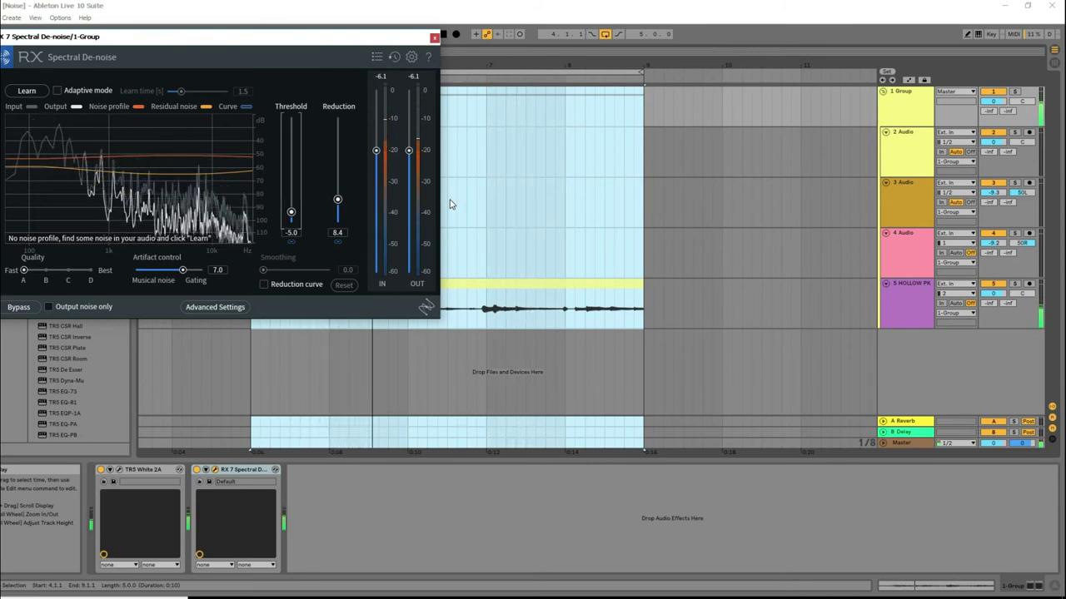
Close the Spectral De-noise window, compare the loop with the plug-in bypassed and active, and stop playback.
click(434, 37)
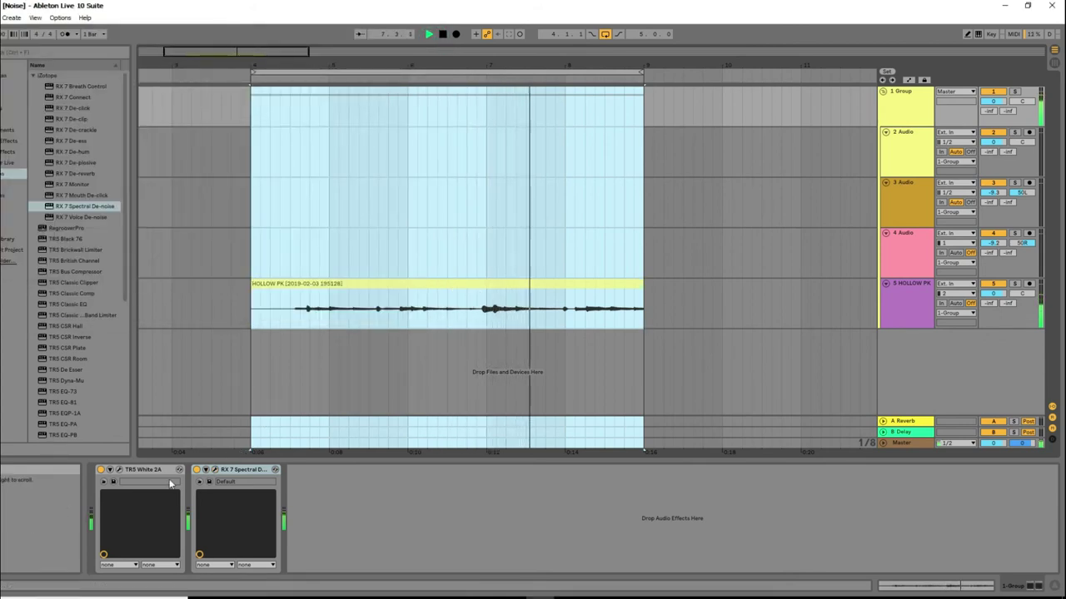
click(197, 471)
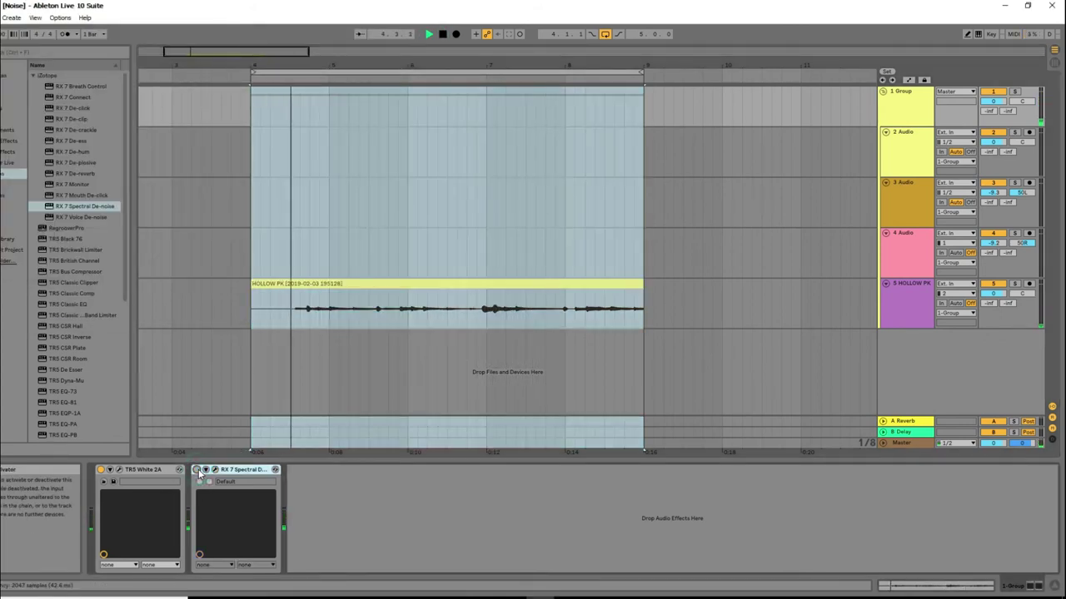
click(197, 470)
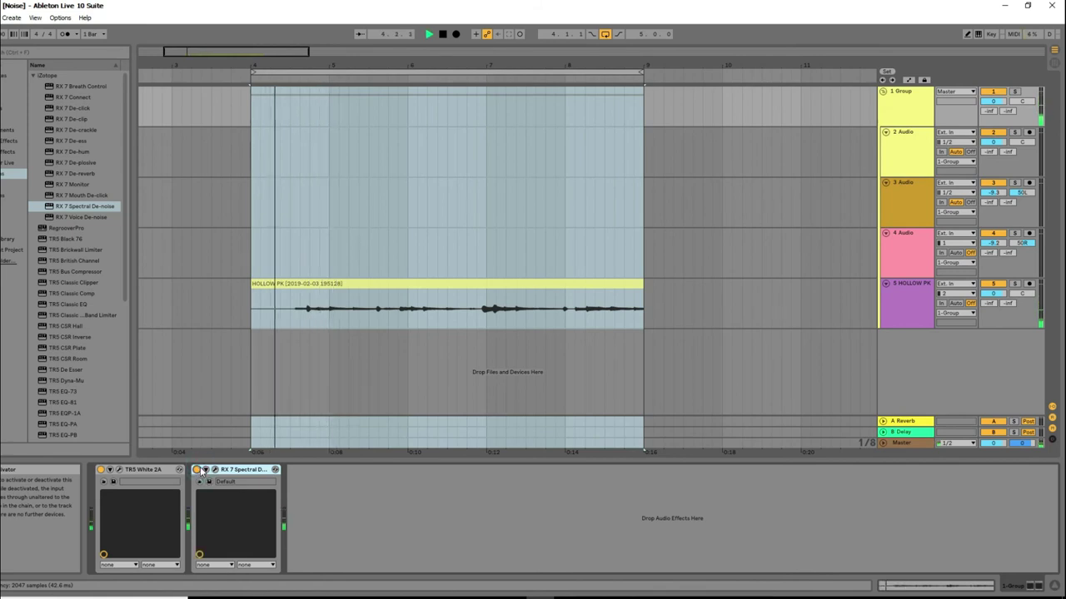
key(space)
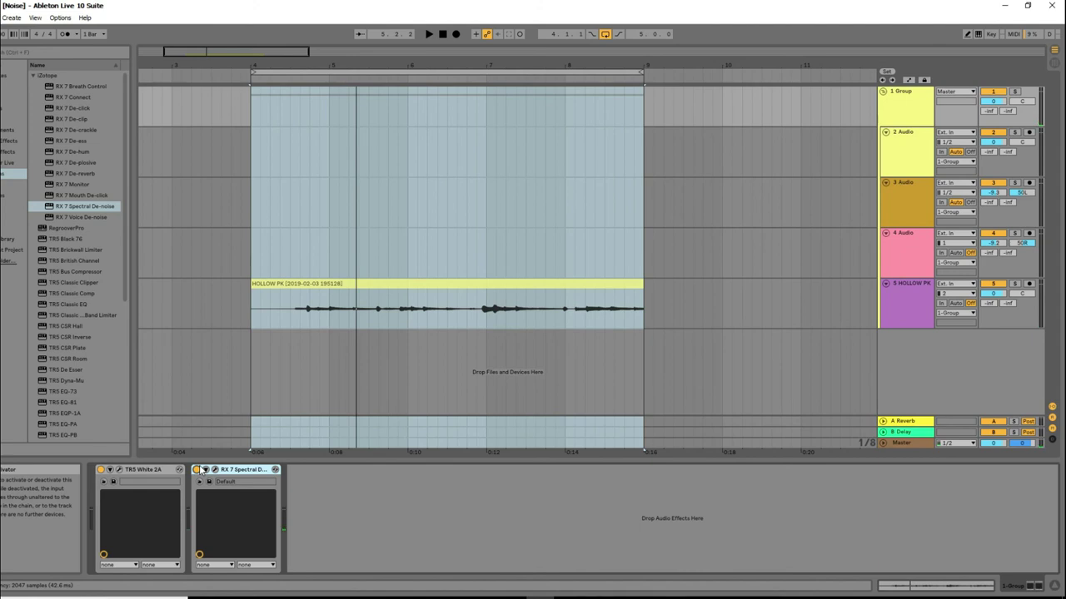